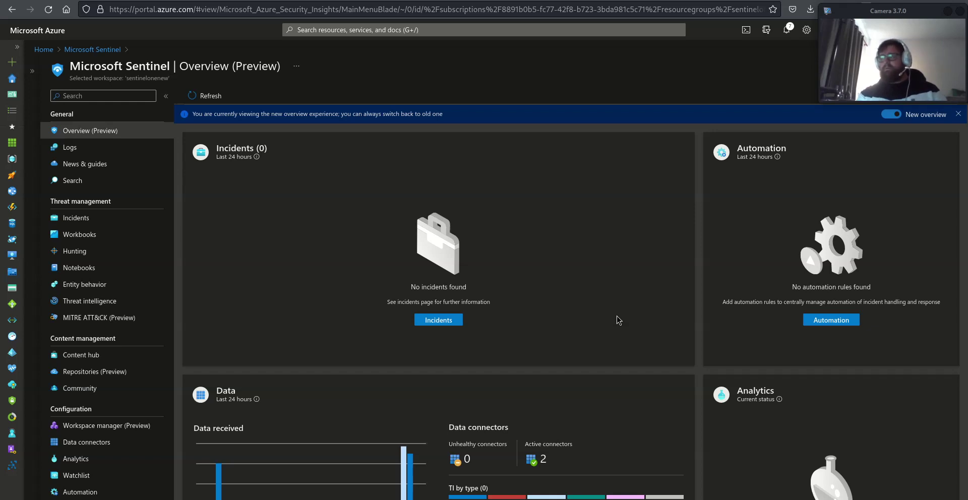
Open the Content hub from the Content management section of the Sentinel menu
click(89, 355)
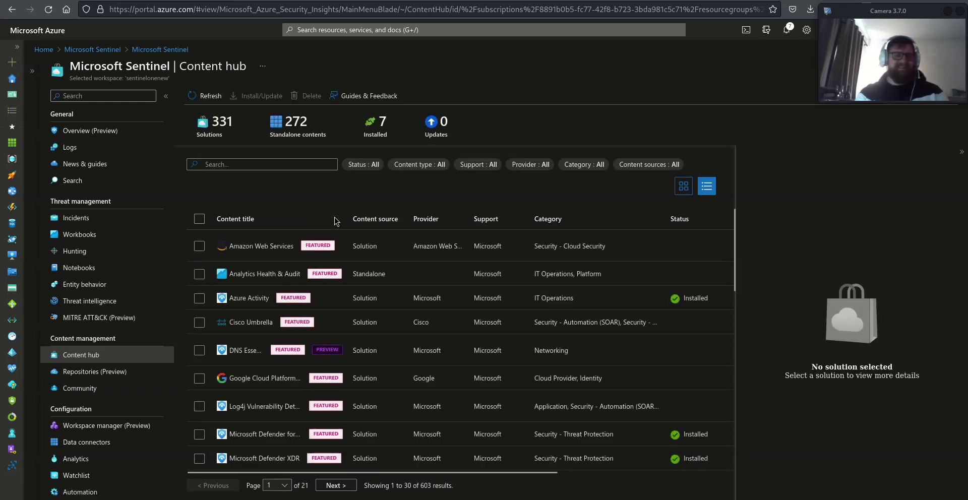
click(285, 167)
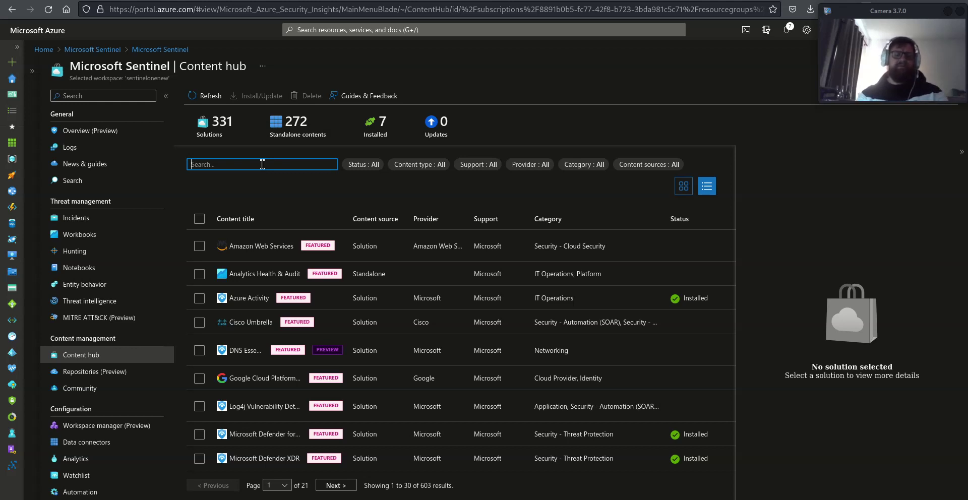
Search the Content hub for 'defende' to list the Defender solutions
text(de)
text(nfer)
key(BackSpace)
key(BackSpace)
key(BackSpace)
text(fende)
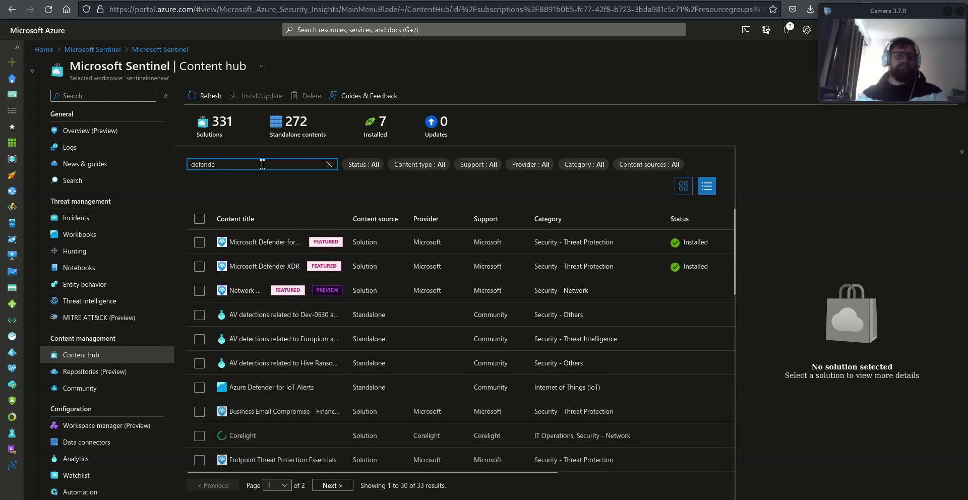
Delete the Microsoft Defender for Cloud solution, leaving 6 installed
click(200, 245)
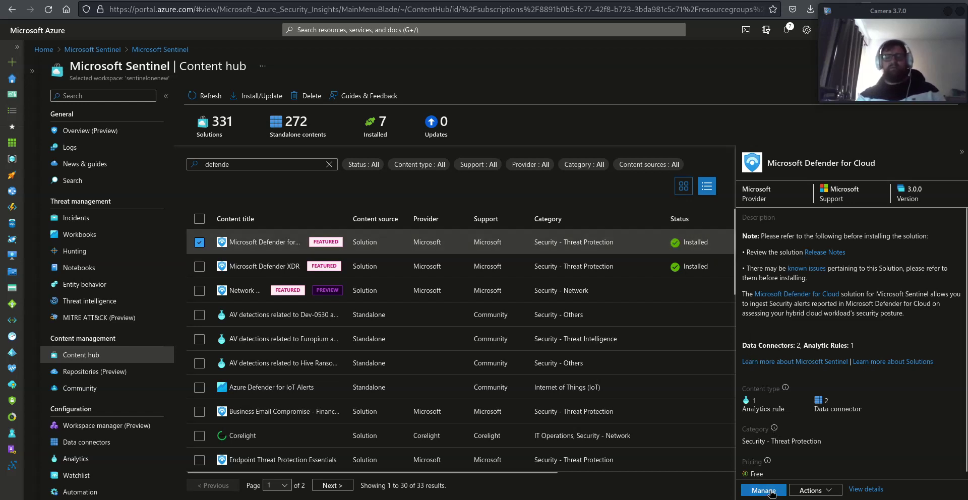
click(827, 492)
click(812, 473)
click(573, 332)
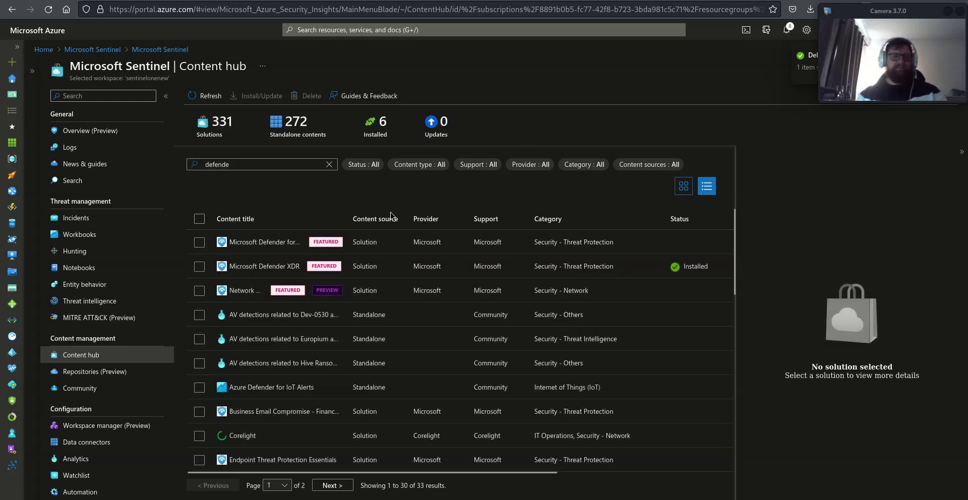
Delete the Microsoft Defender XDR solution through Actions > Delete, confirming Yes
click(199, 268)
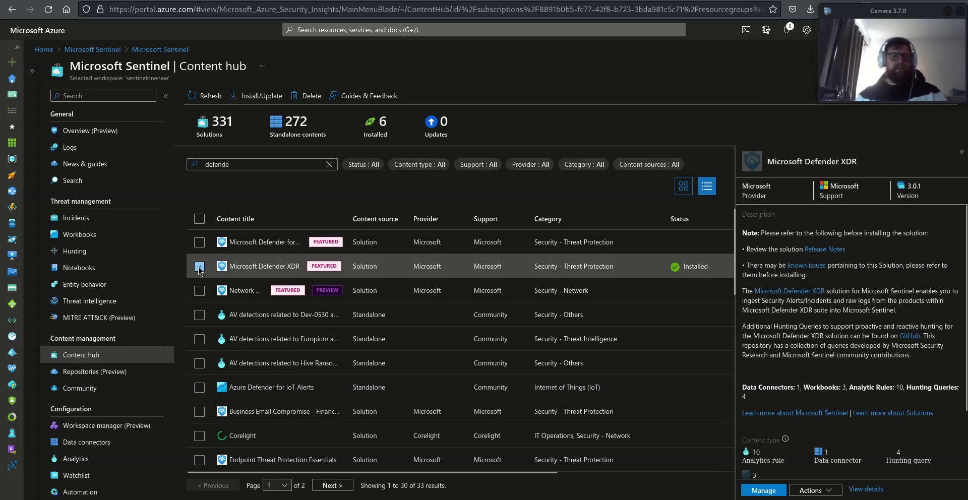
click(816, 489)
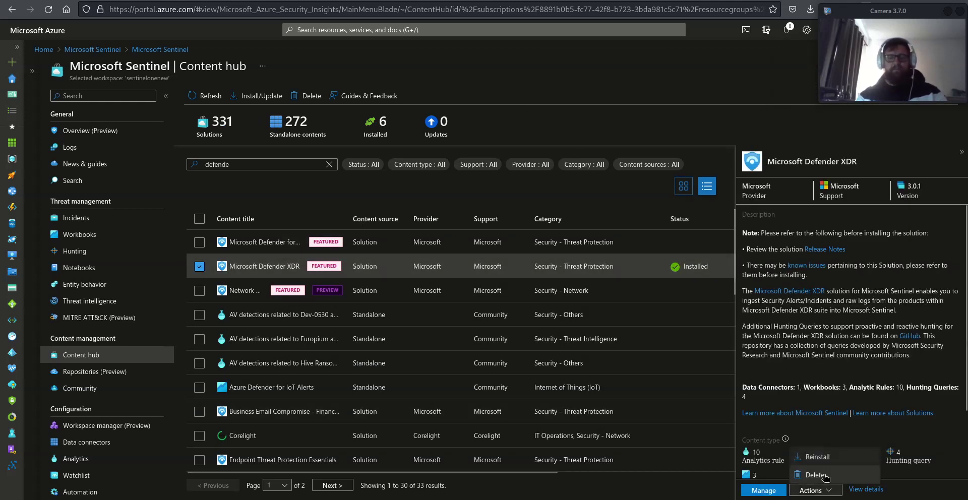
click(819, 476)
click(580, 331)
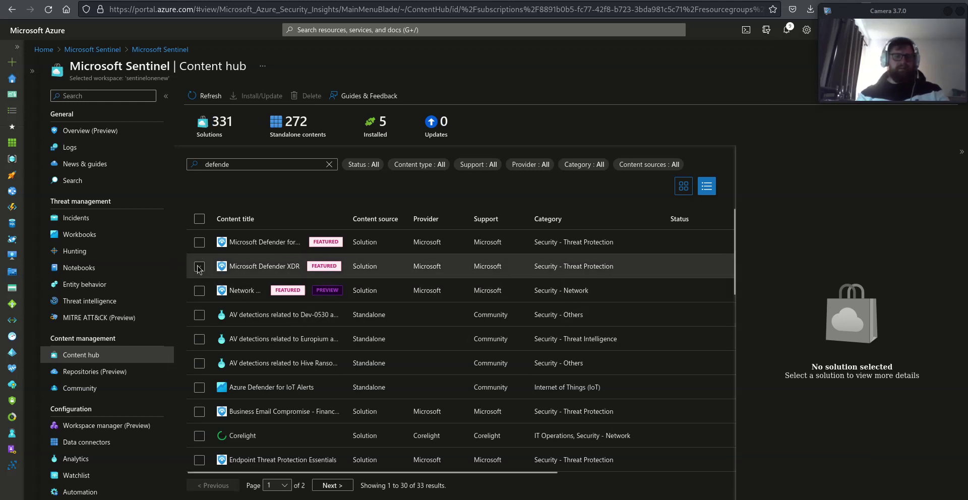
Install the Microsoft Defender for Cloud solution again from its details pane
click(199, 243)
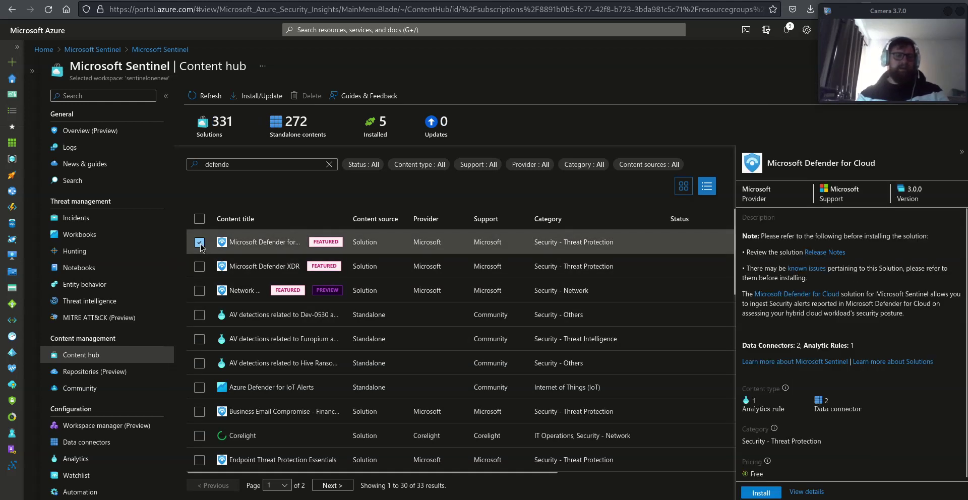
click(759, 494)
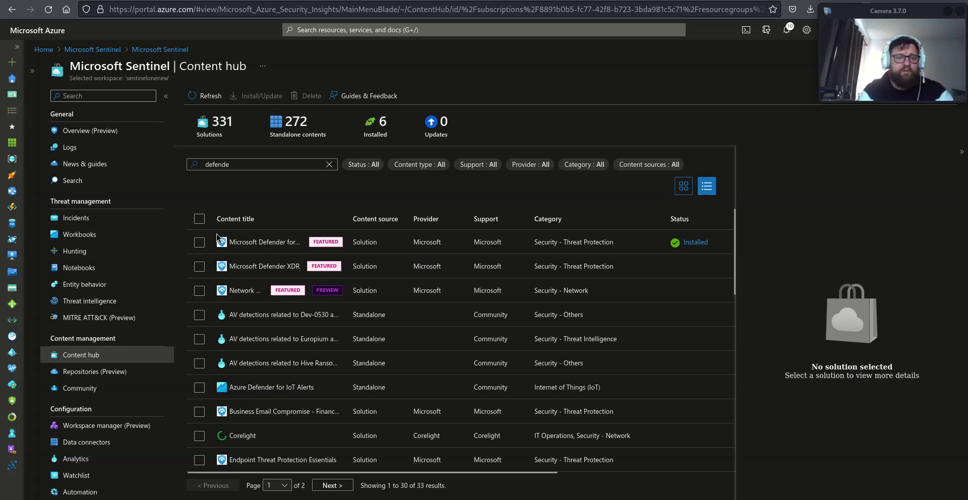
Manage the reinstalled Defender for Cloud solution to list its contents
click(200, 244)
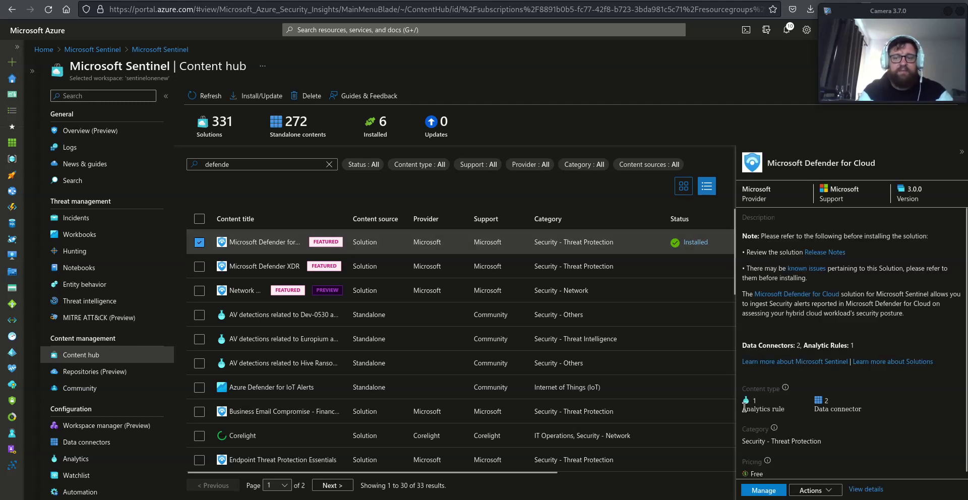
click(767, 494)
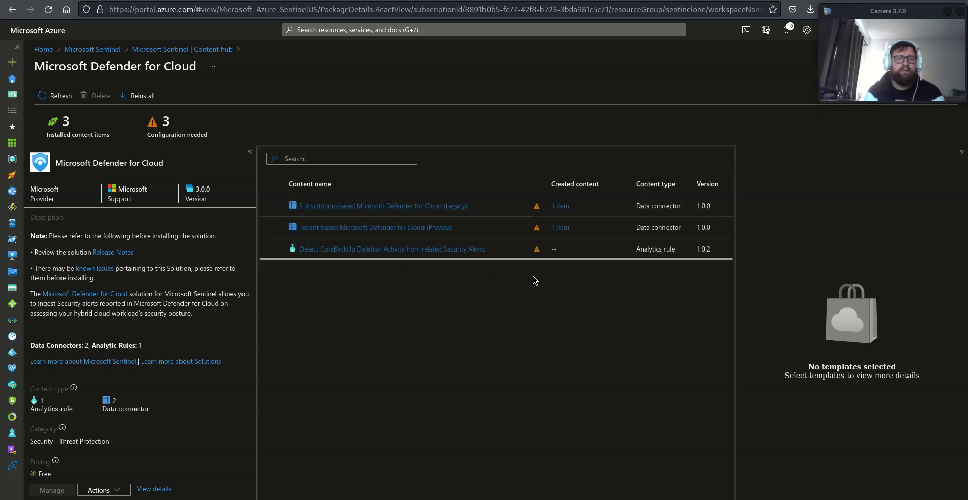
Open the Subscription-based Microsoft Defender for Cloud (Legacy) connector page
click(272, 207)
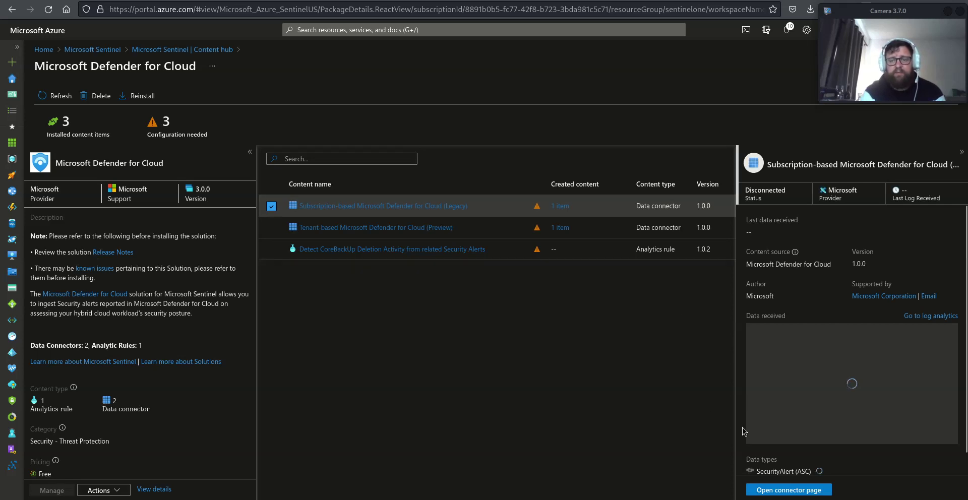
click(789, 491)
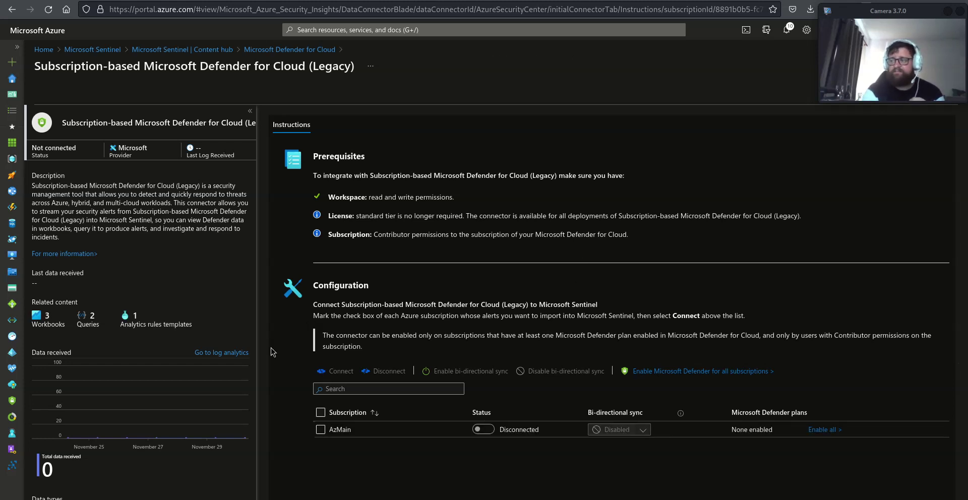
Connect the AzMain subscription, turning its status to Connected with bi-directional sync
click(320, 430)
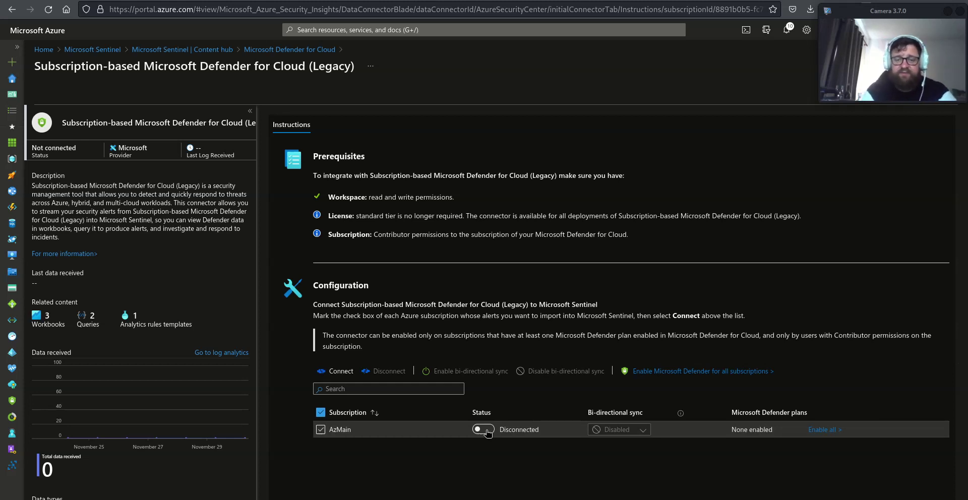
click(485, 430)
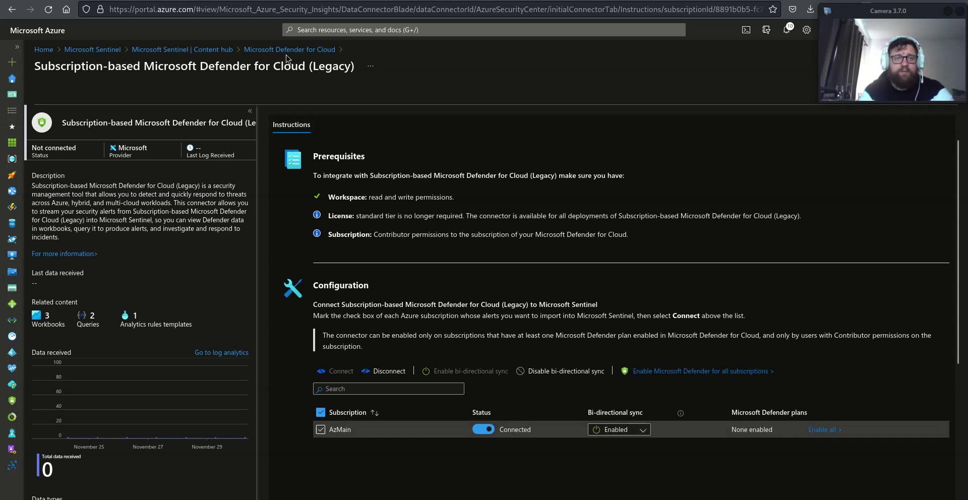
Go to Data connectors and refresh, showing five connectors including Subscription-based Defender for Cloud (Legacy)
click(213, 49)
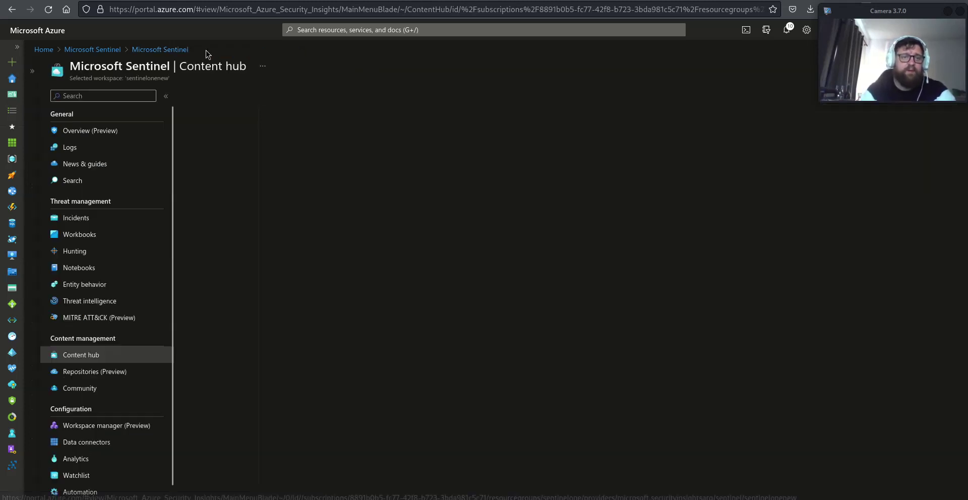
click(101, 442)
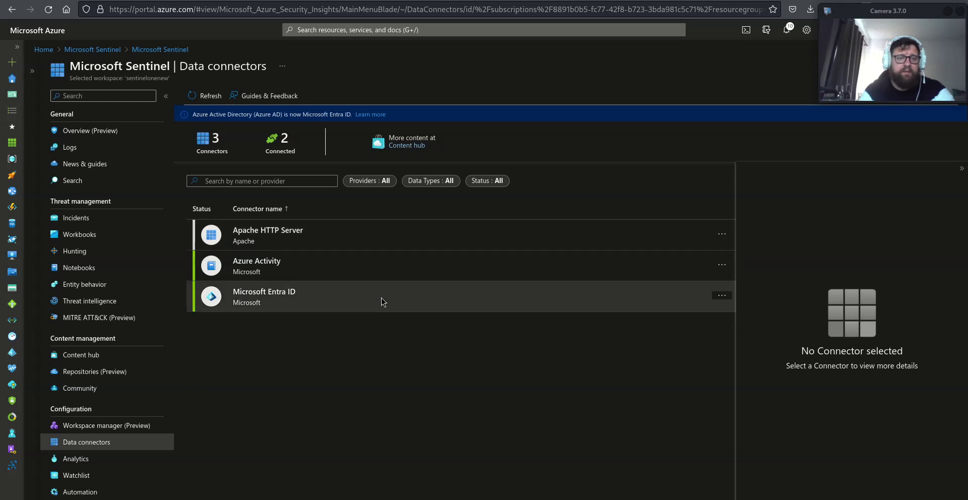
click(211, 96)
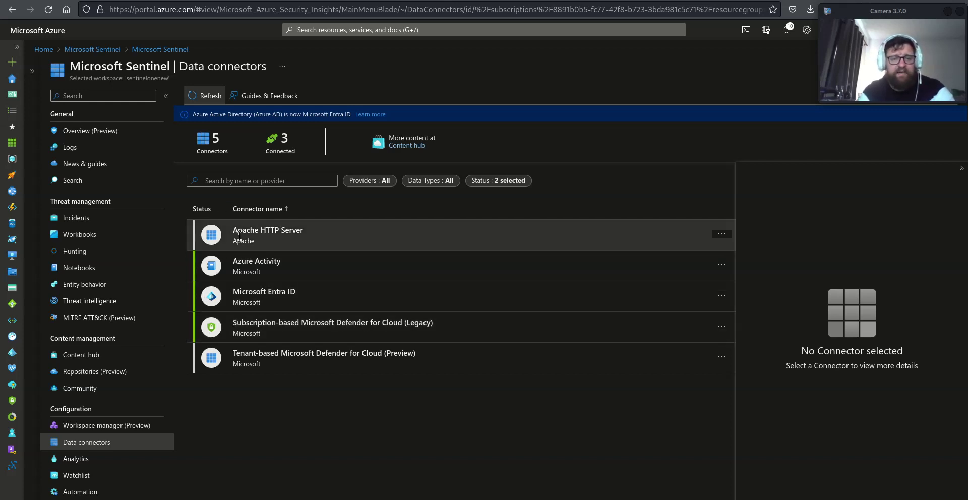
mouse_move(268, 235)
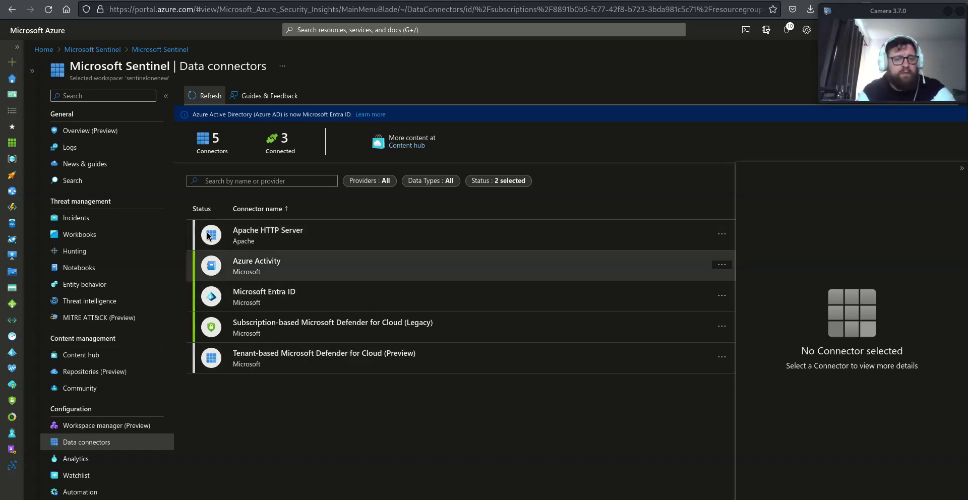
Go to the Overview (Preview) page from the Sentinel menu
click(113, 132)
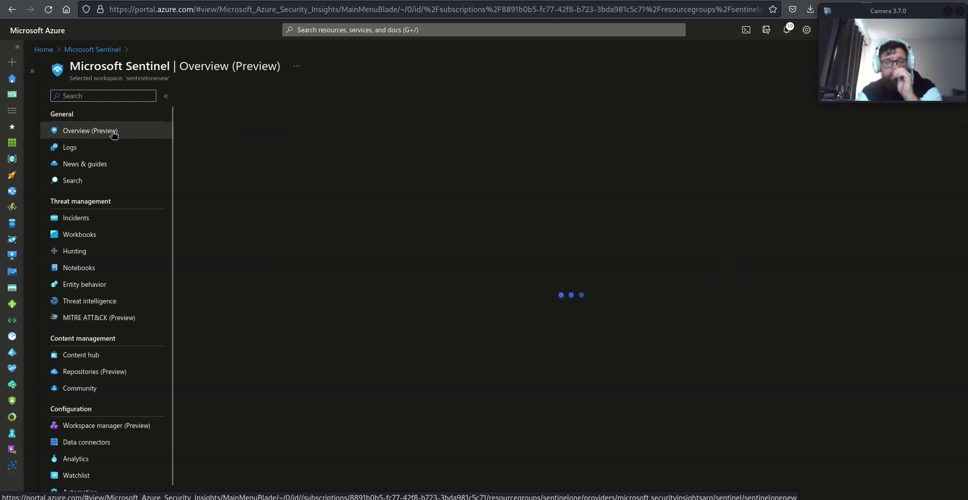